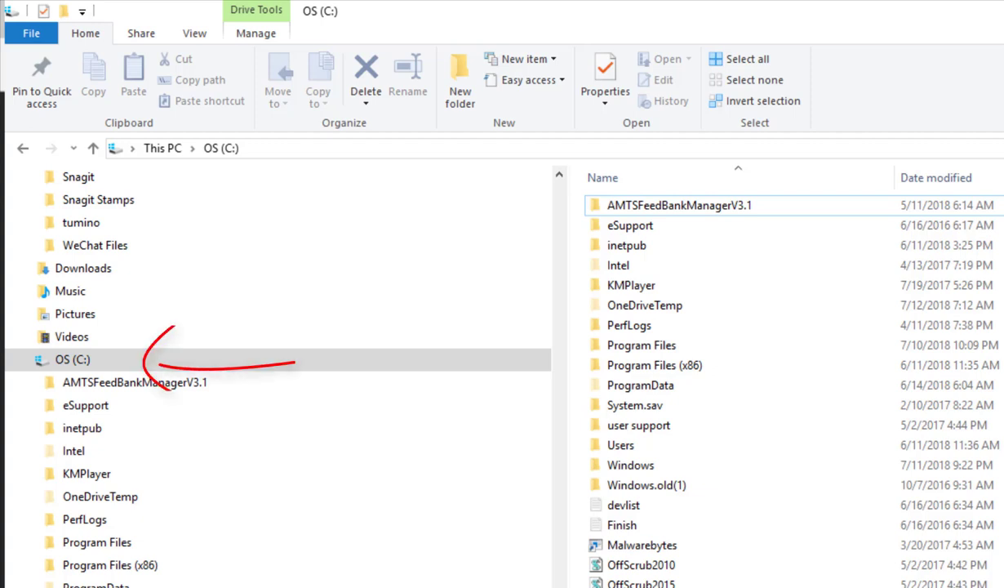
Step: Open the AMTS folder inside Program Files (x86)
left_click(718, 372)
double_click(721, 374)
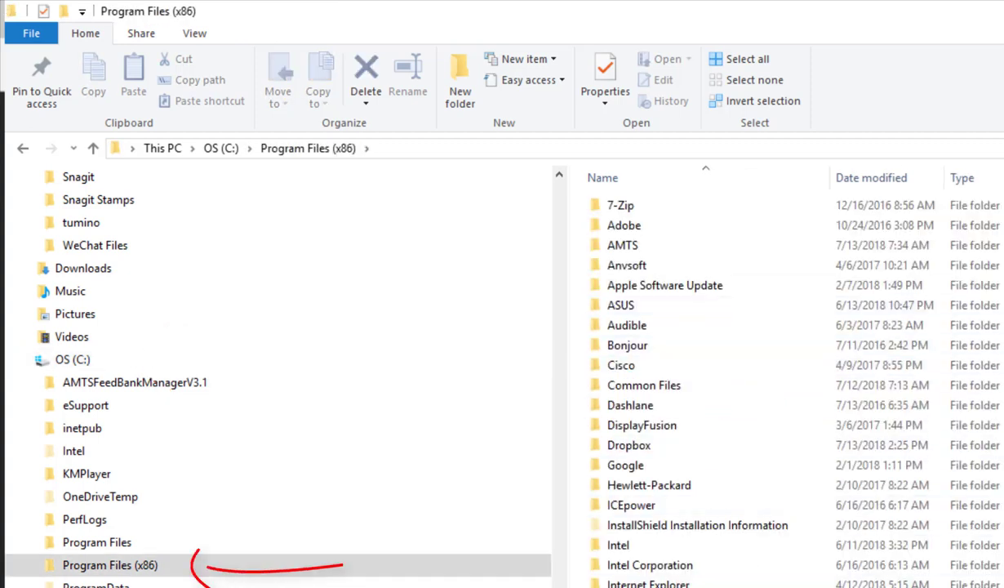
double_click(718, 247)
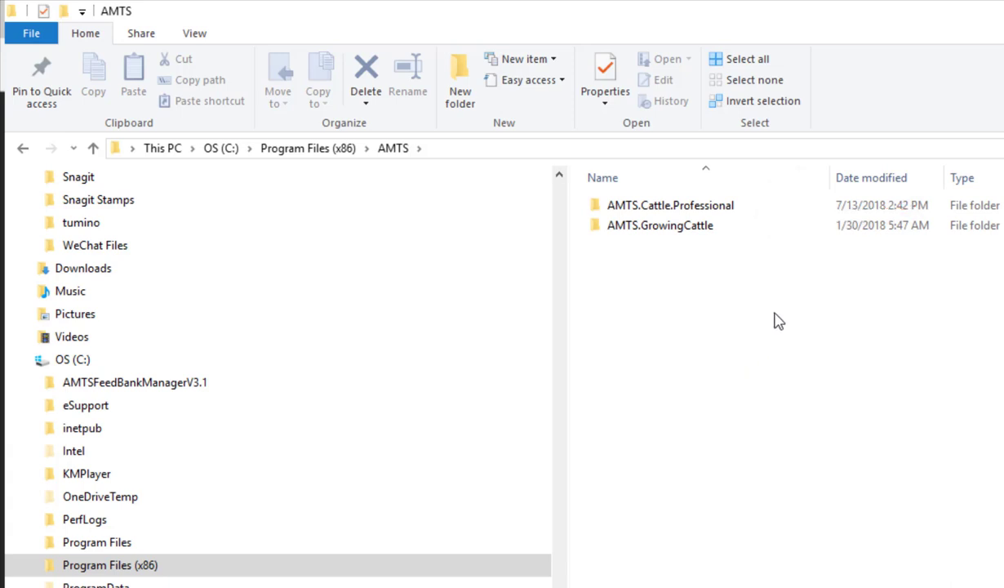
Step: Show the context menu for the AMTS.Cattle.Professional program folder
mouse_move(733, 214)
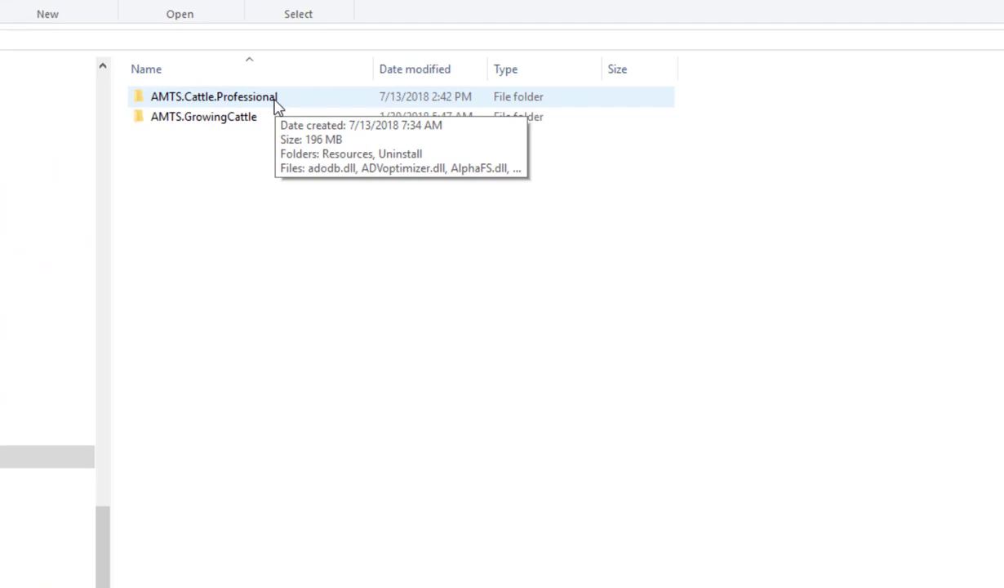
left_click(276, 103)
right_click(276, 105)
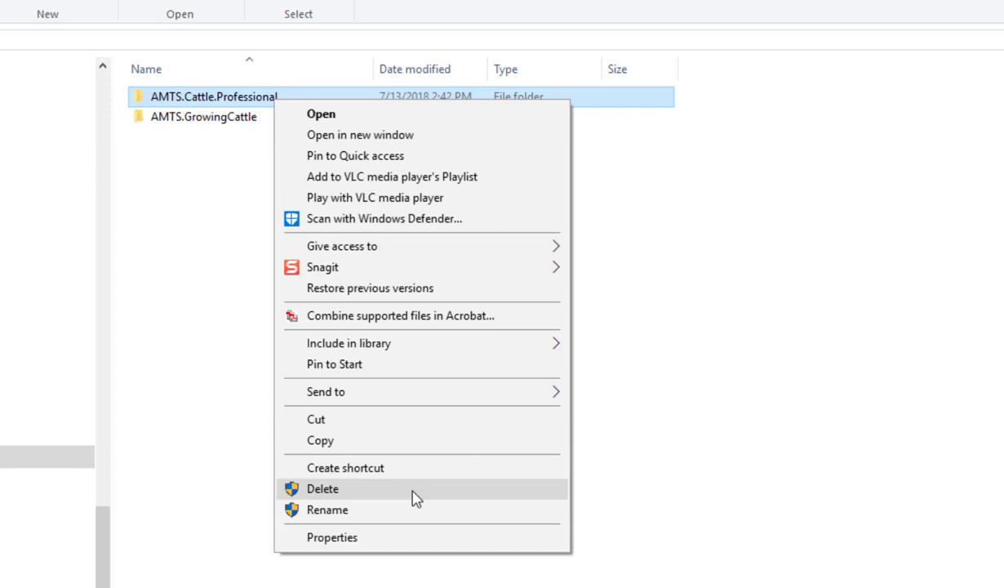
right_click(214, 99)
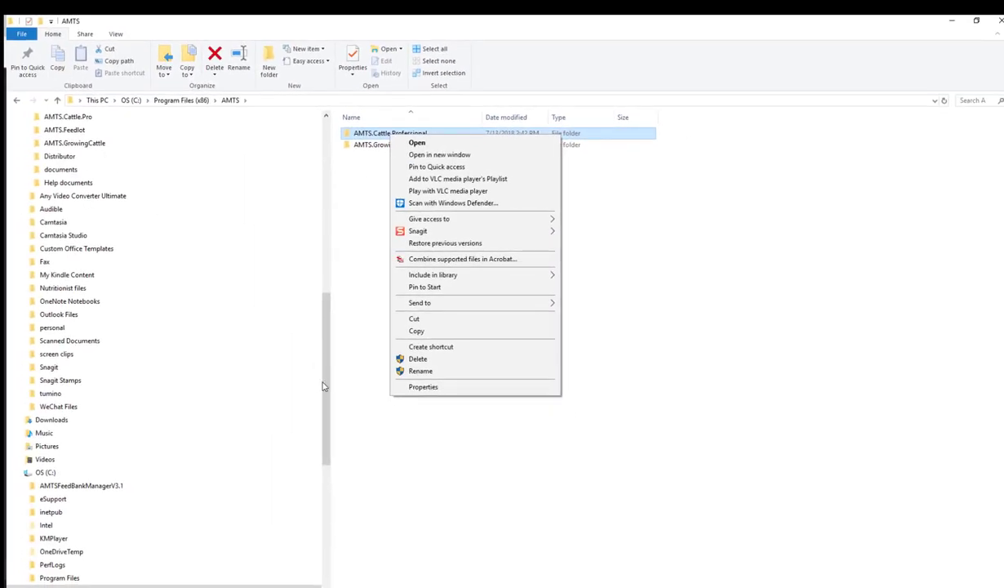
Step: Open the AMTS.Cattle.Pro data folder under Documents > AMTS from the navigation pane
left_click(322, 386)
left_click_drag(328, 376, 341, 327)
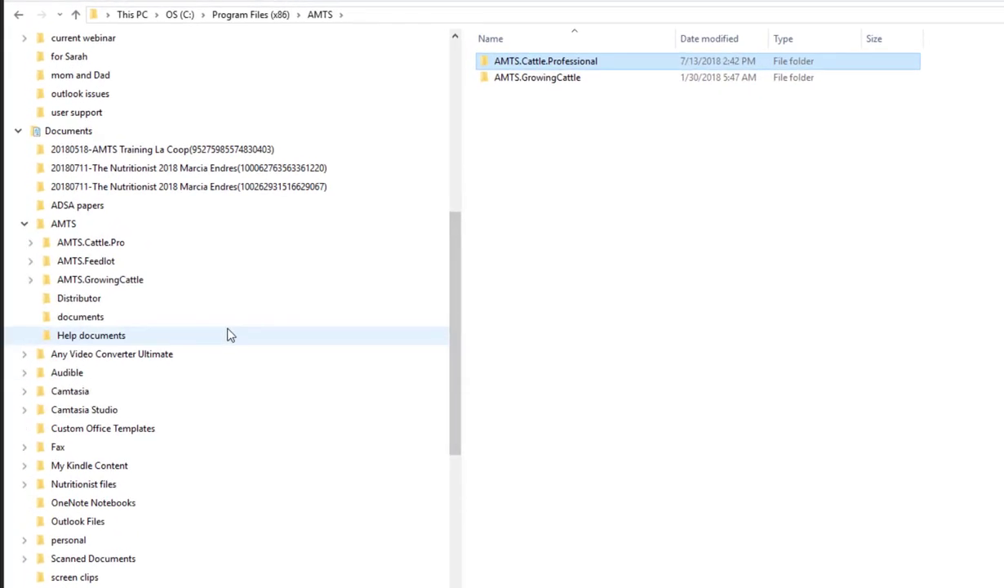
left_click(145, 246)
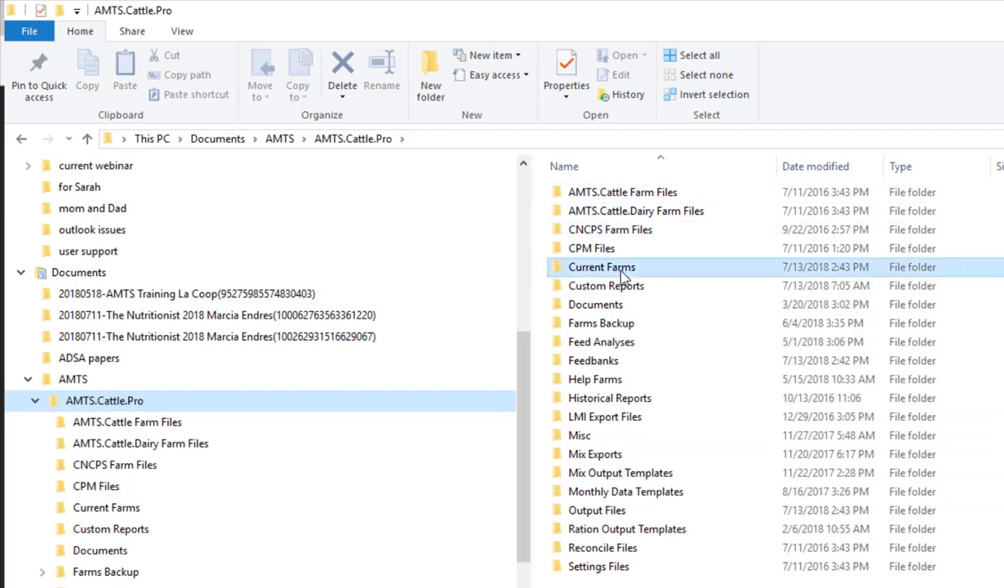
double_click(580, 267)
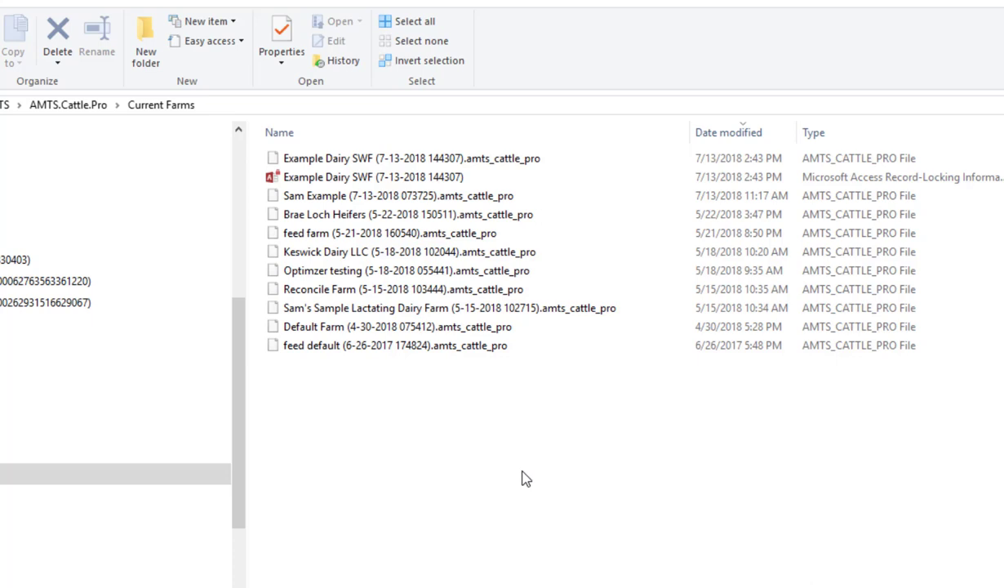
left_click(65, 104)
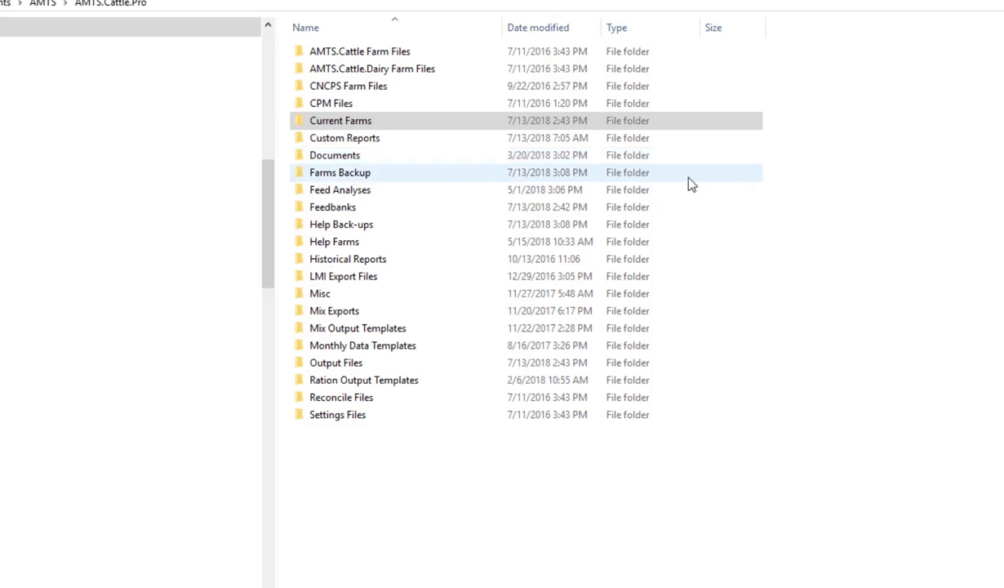
left_click(495, 177)
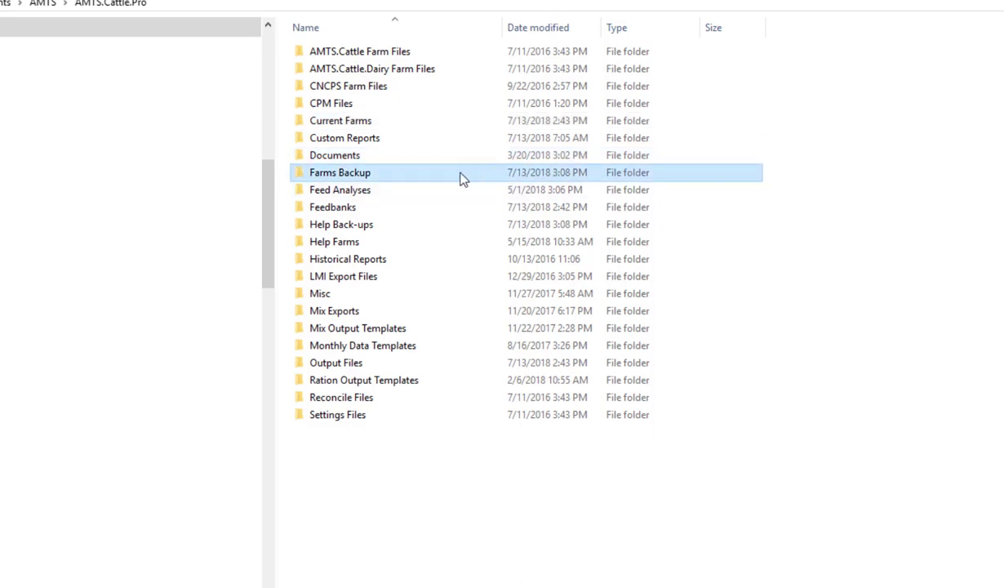
double_click(352, 175)
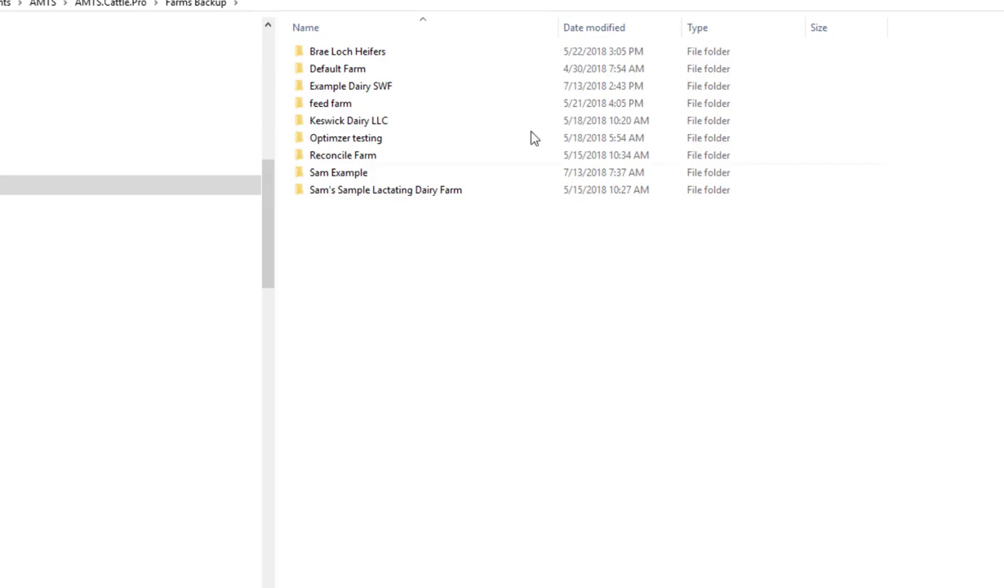
double_click(388, 88)
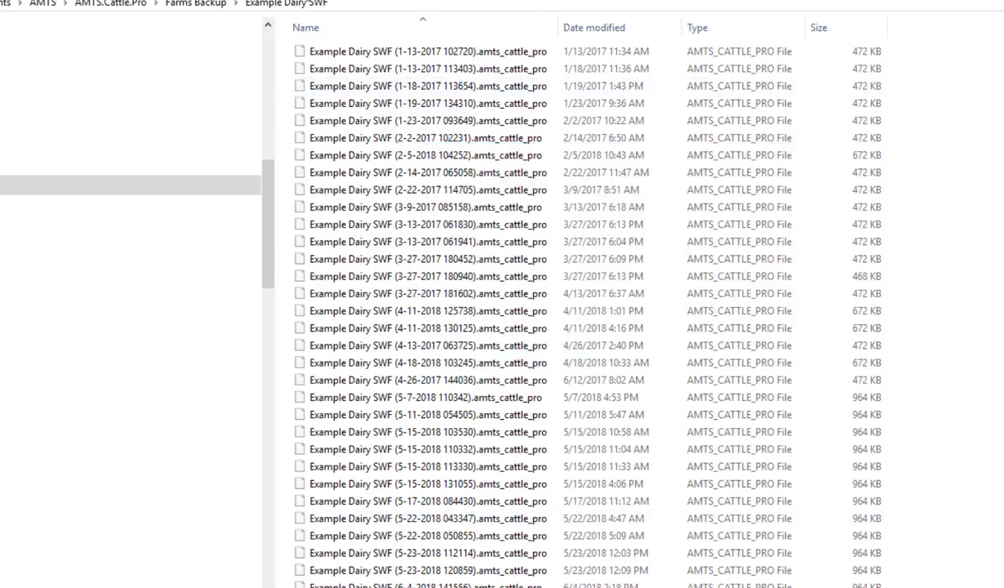
left_click(181, 7)
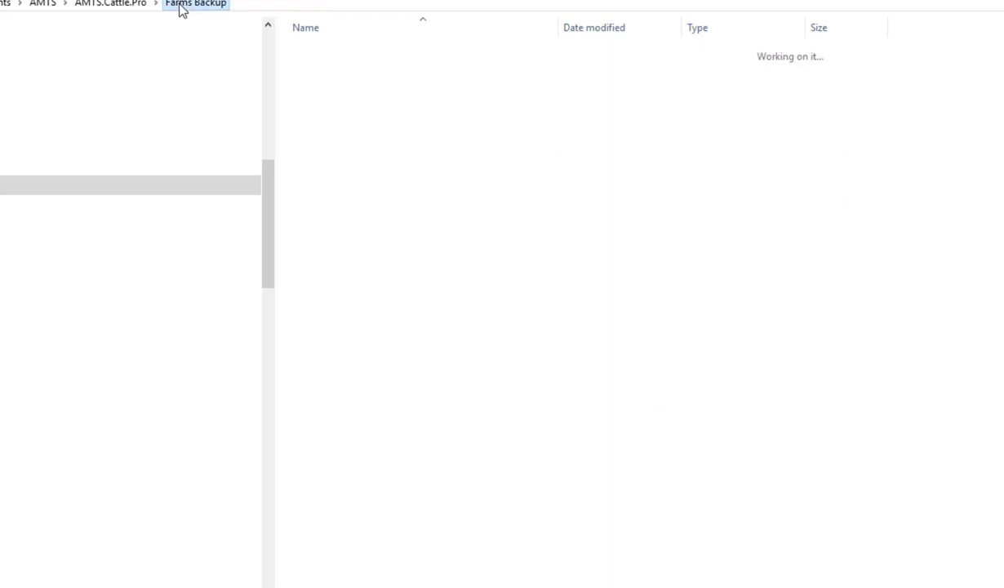
left_click(87, 6)
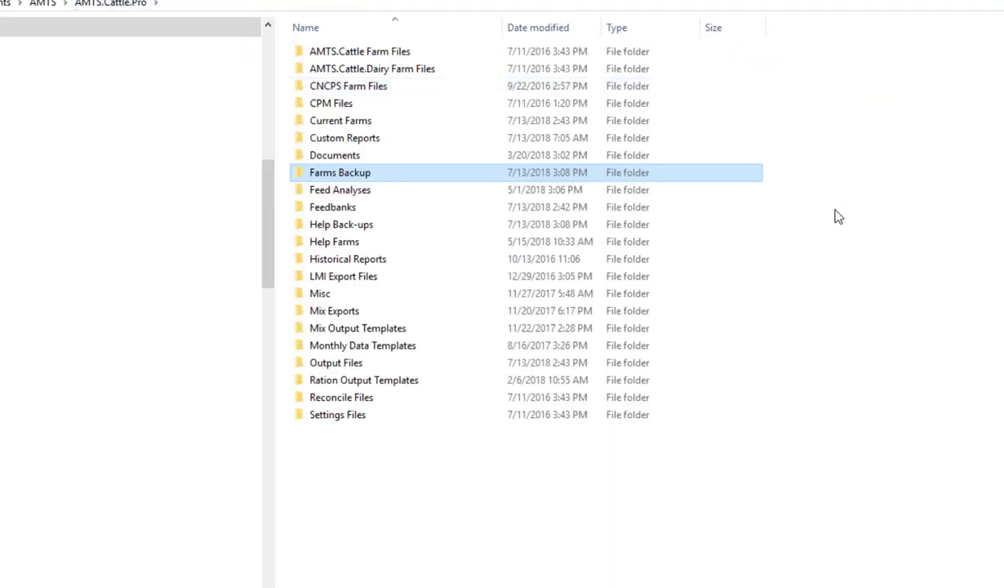
double_click(707, 196)
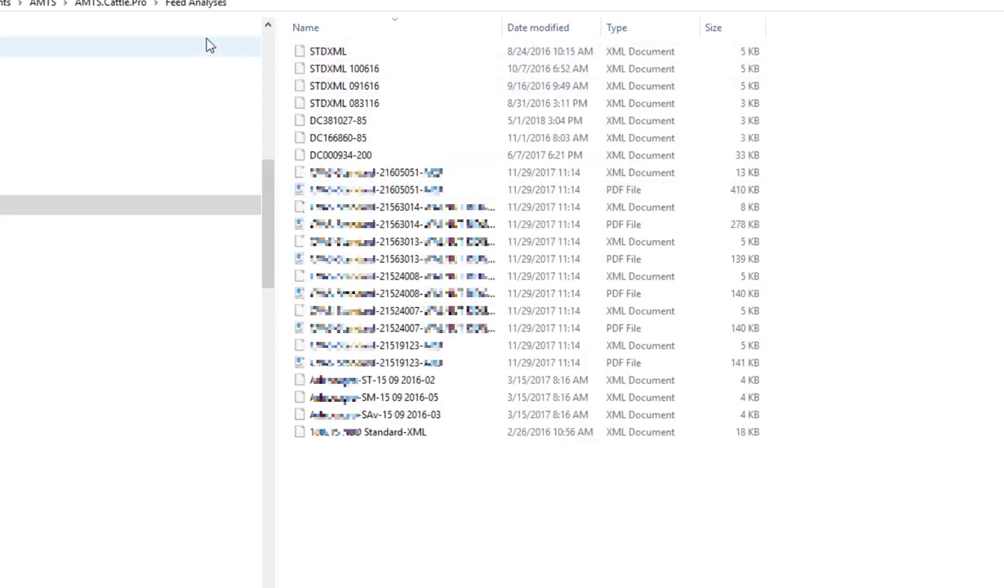
left_click(128, 5)
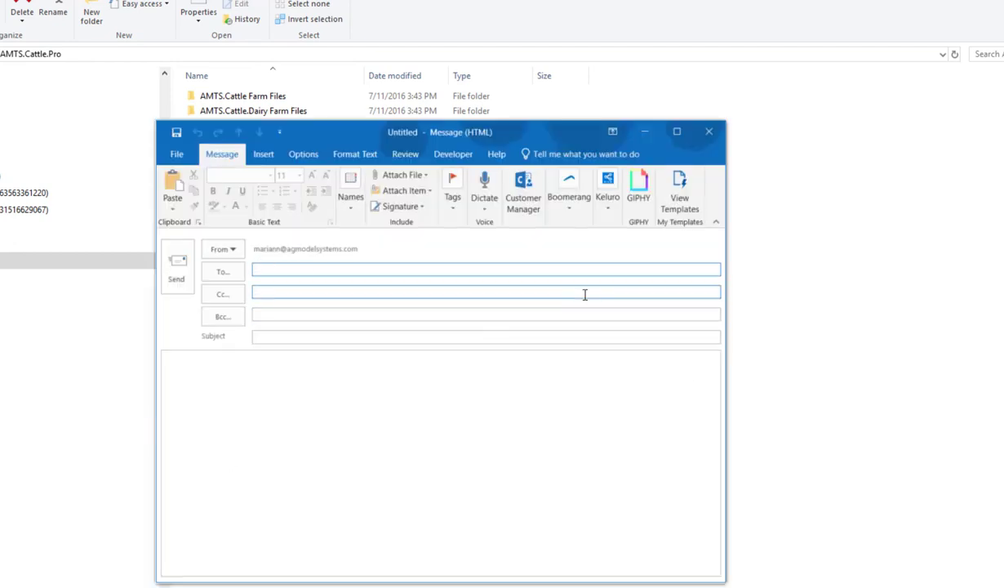
Step: Address the message to the support contact with subject 'Help with this farm'
type("lynn")
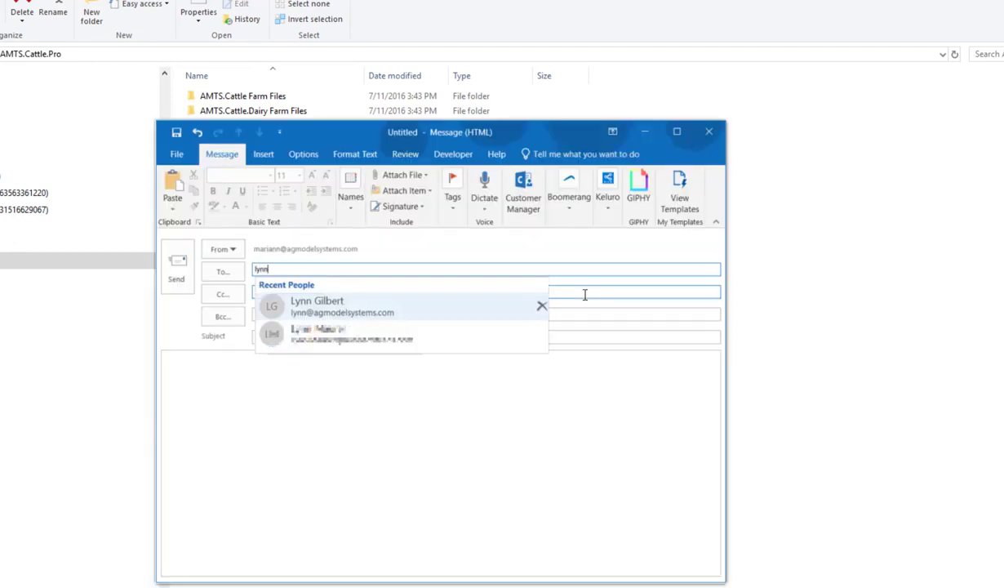
key("Return")
left_click(286, 336)
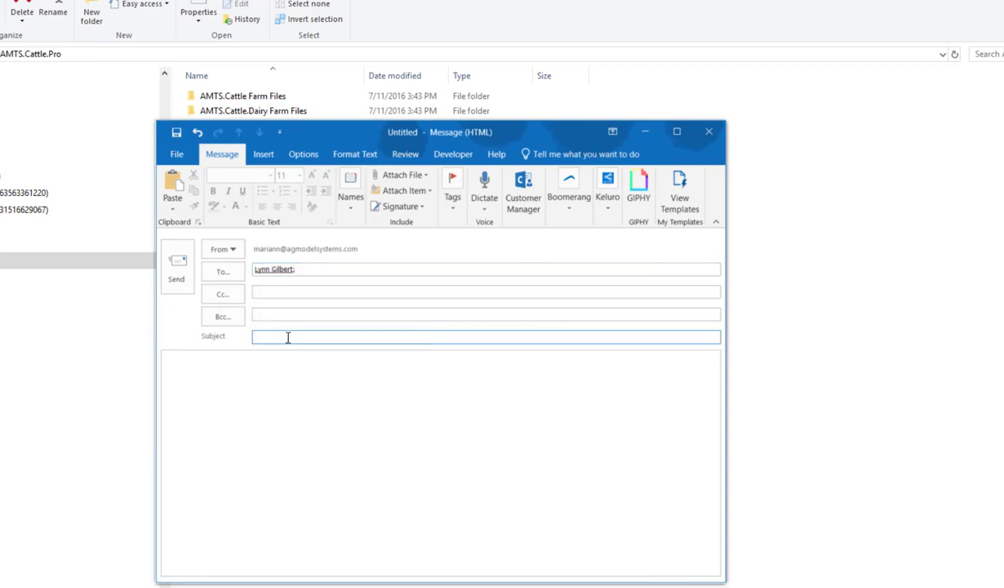
type("Help with this farm")
key("Tab")
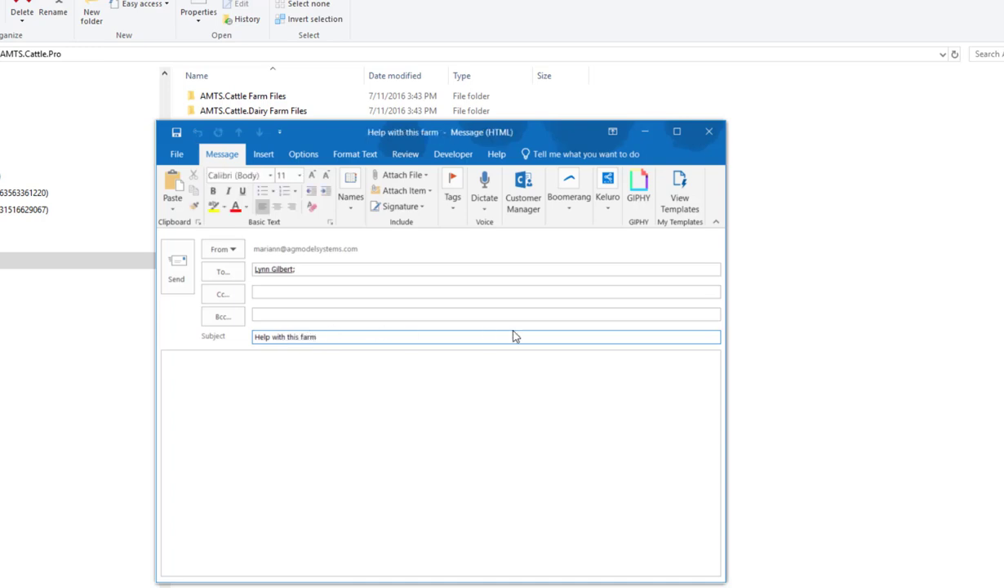
Step: Attach the Keswick Dairy LLC file from Documents > AMTS > AMTS.Cattle.Pro > Current Farms
left_click(400, 181)
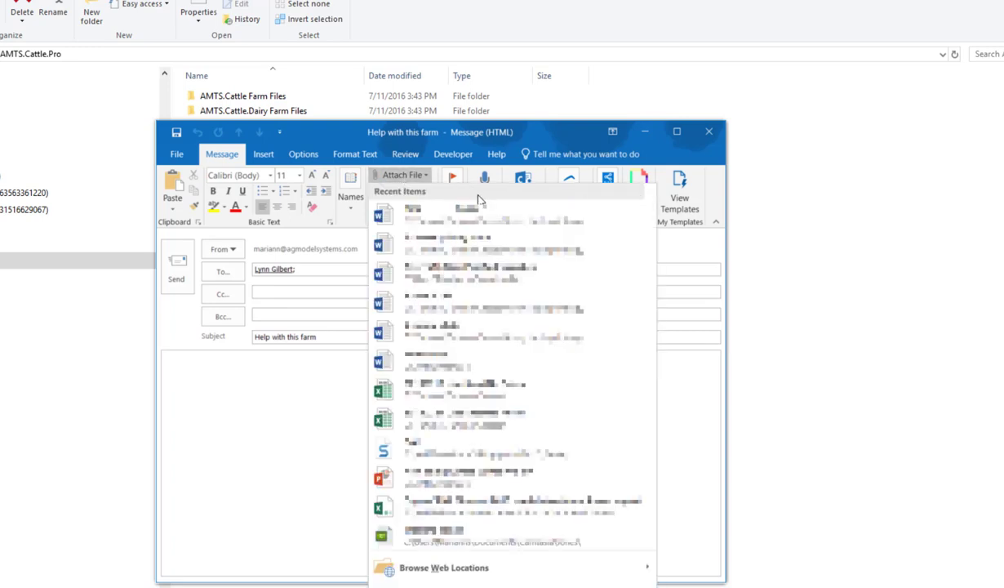
left_click(441, 583)
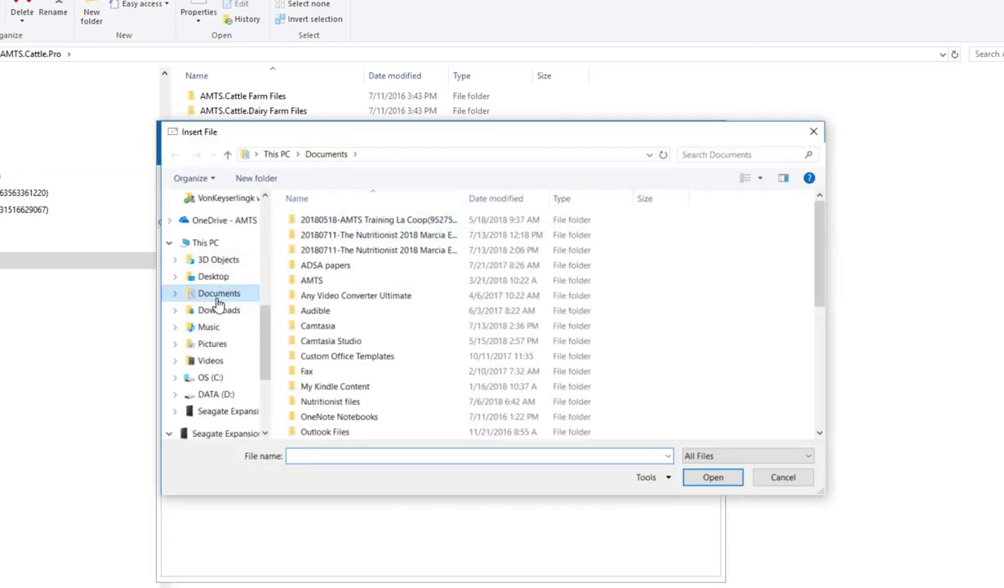
left_click(319, 281)
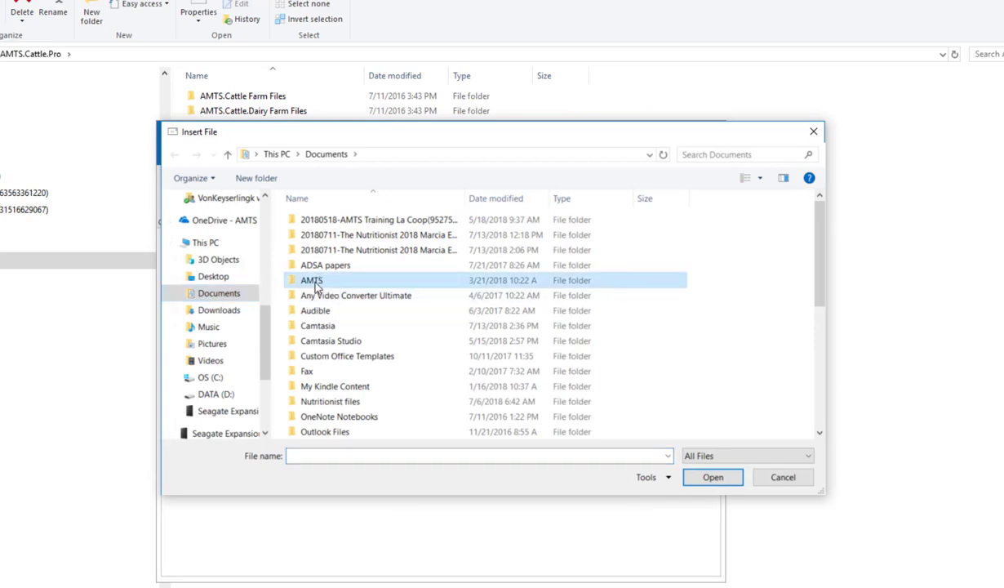
double_click(315, 281)
double_click(343, 220)
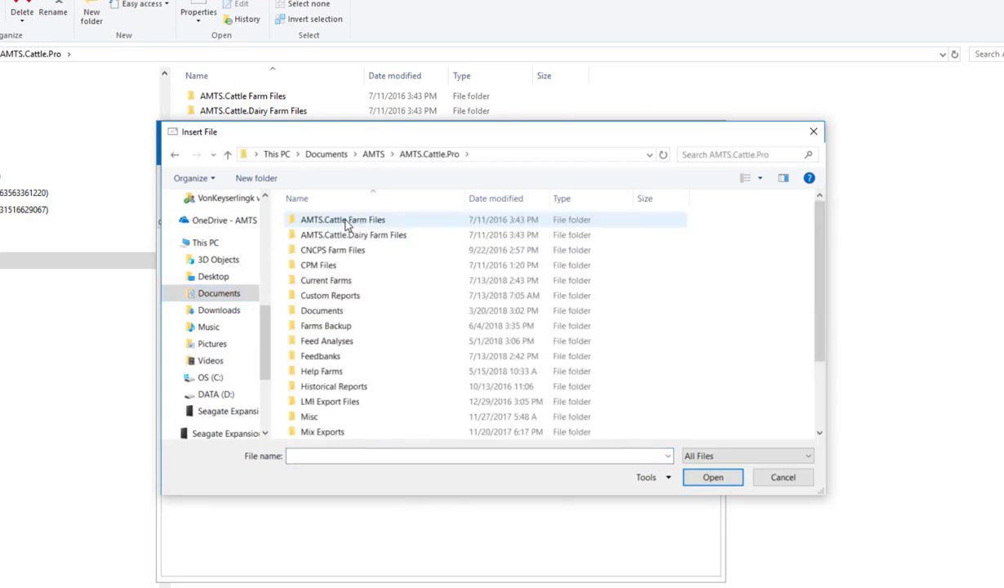
double_click(334, 280)
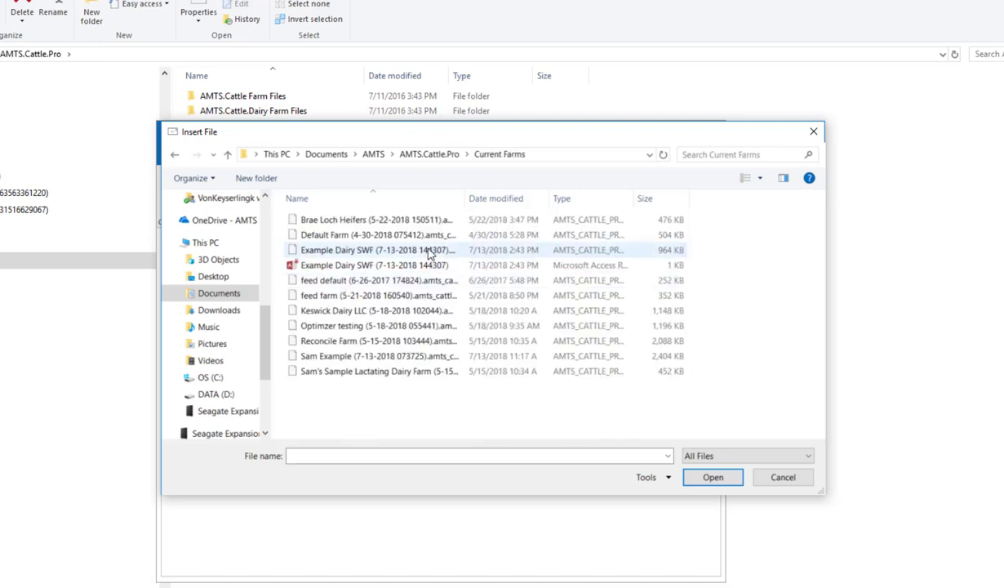
double_click(327, 310)
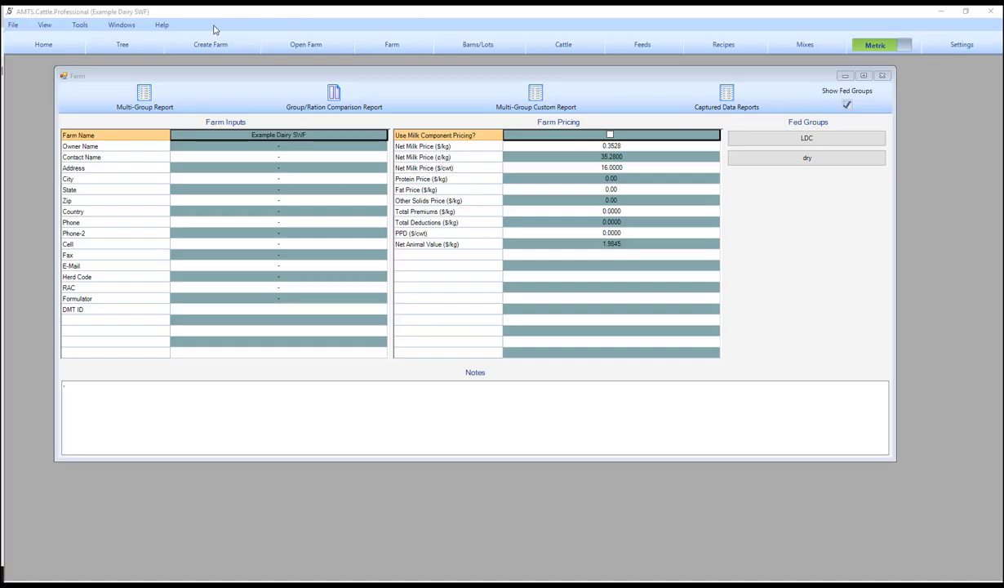
Step: Open the AMTS Users Guide from the Management Console via File > Home
left_click(162, 25)
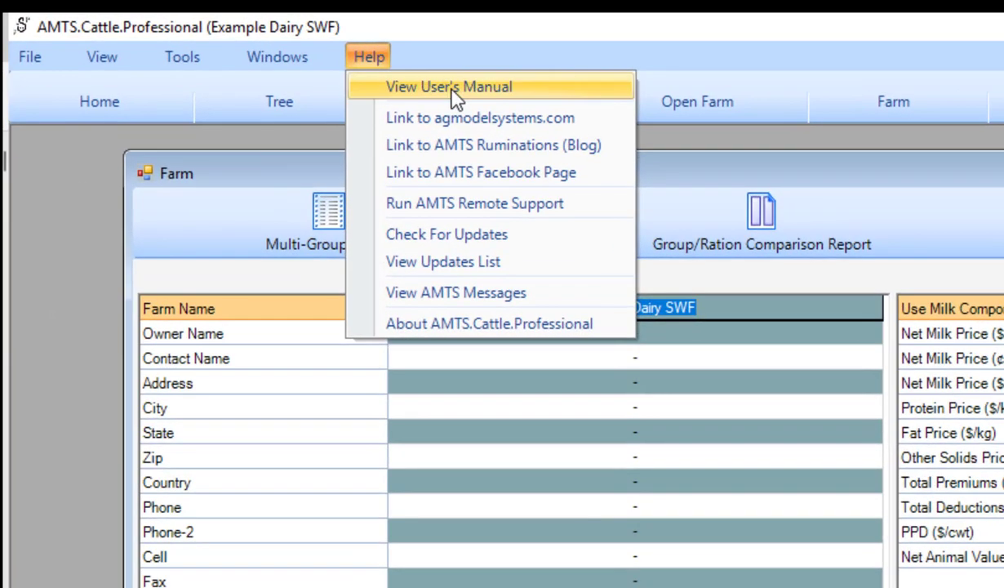
left_click(30, 56)
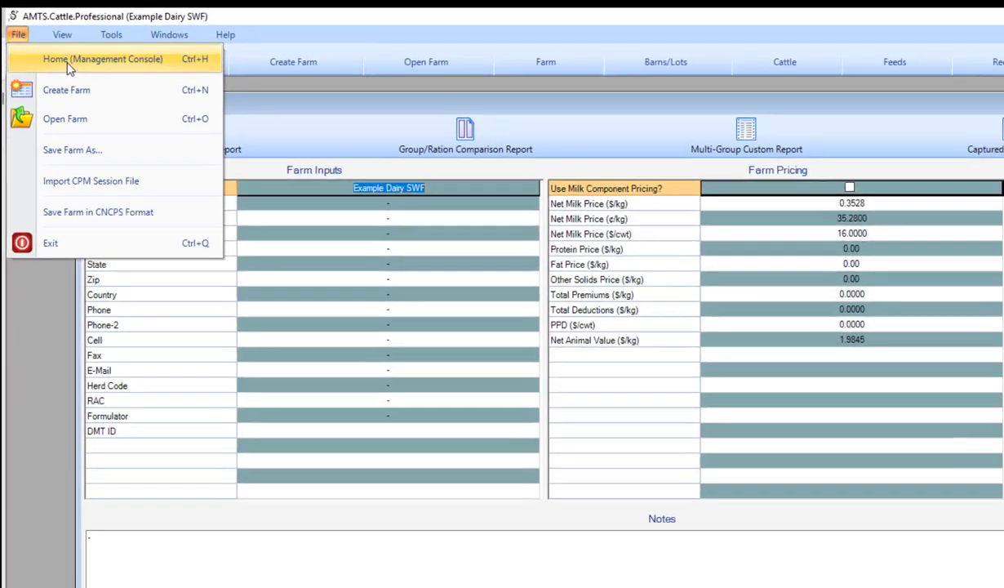
left_click(104, 97)
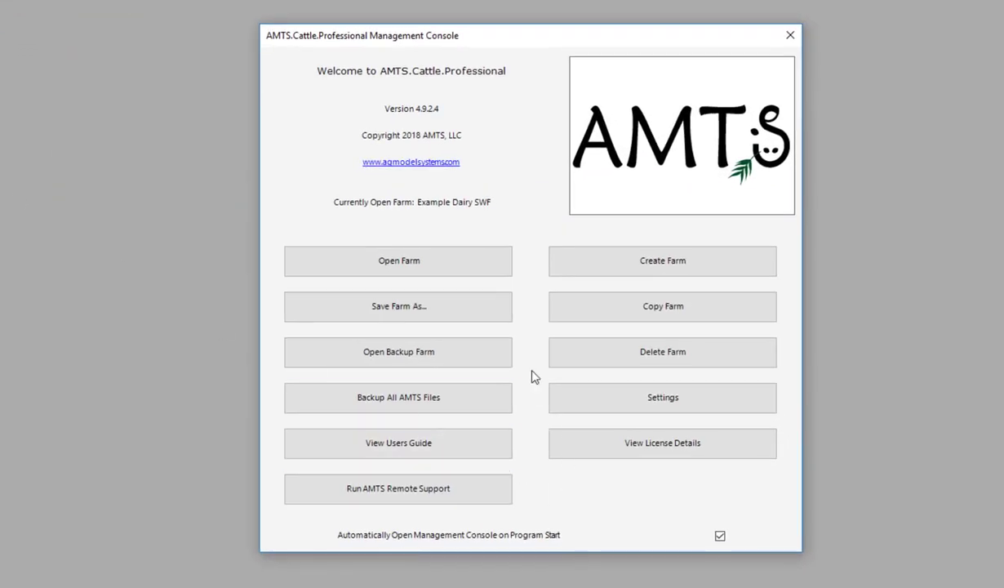
left_click(421, 448)
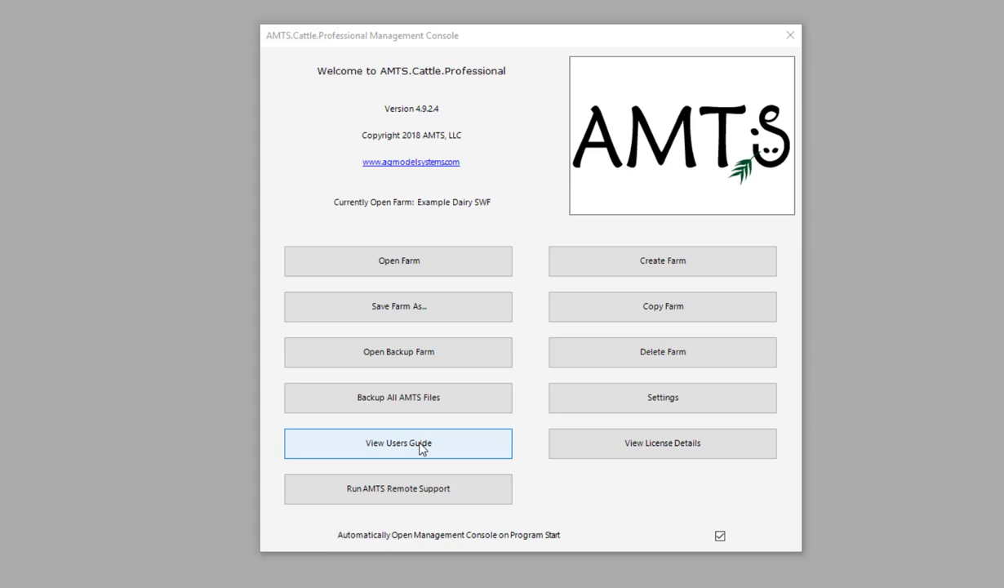
left_click(421, 447)
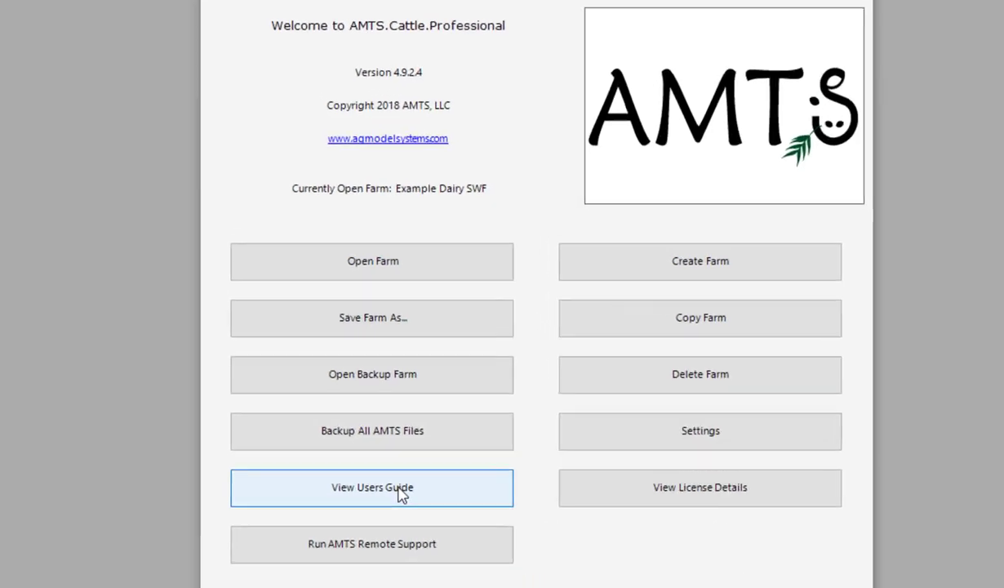